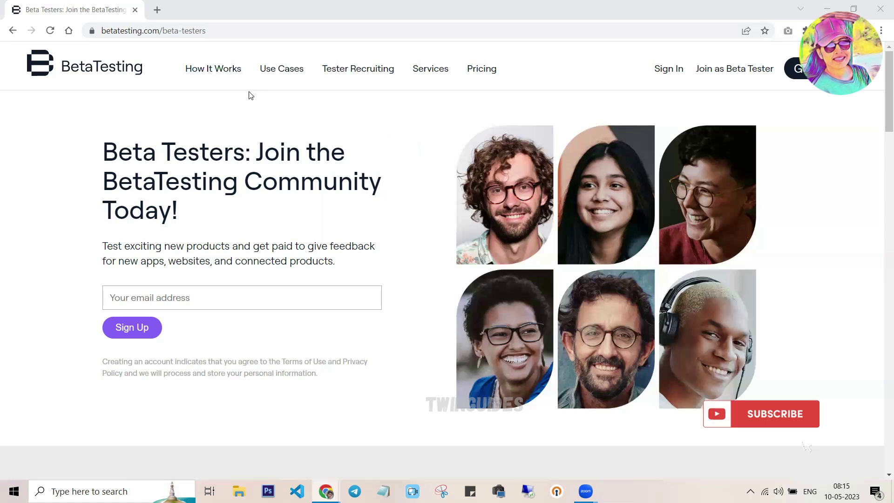
# Open the How It Works page and read its sections on recruiting participants, building tests, getting results and managing testers
pyautogui.click(216, 59)
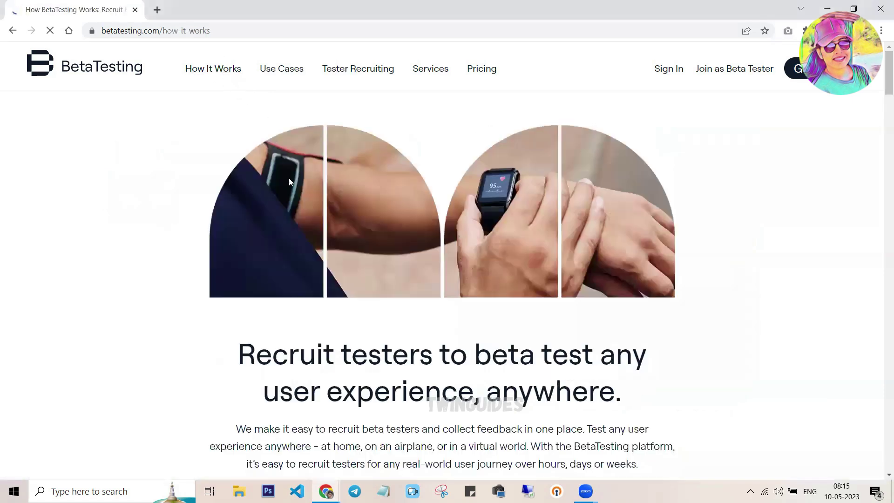
pyautogui.scroll(-3, 248, 335)
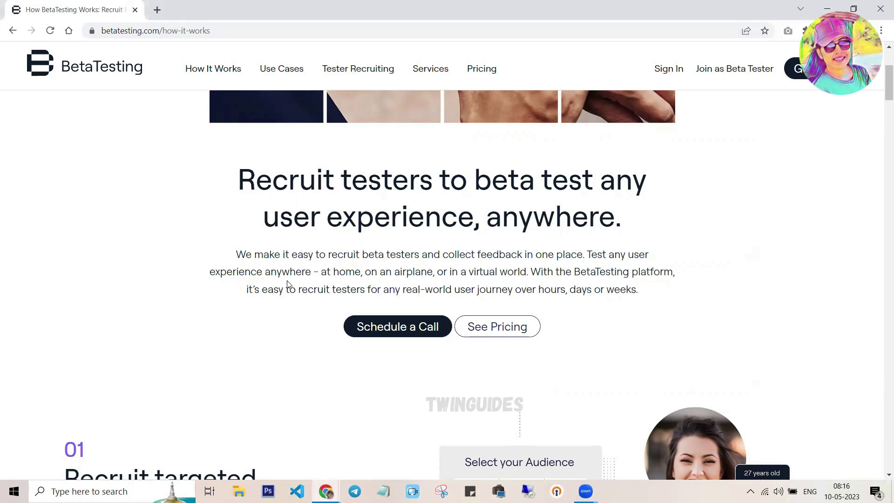
pyautogui.scroll(-5, 287, 284)
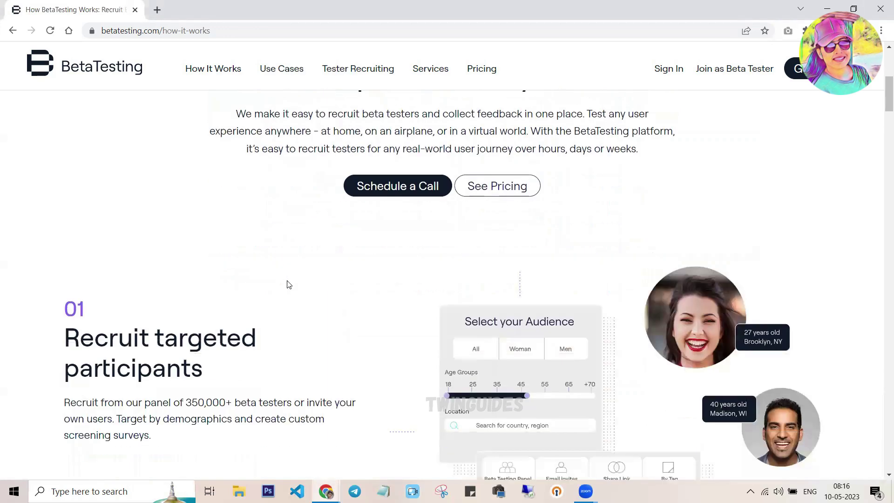
pyautogui.scroll(-1, 288, 284)
pyautogui.scroll(-3, 287, 283)
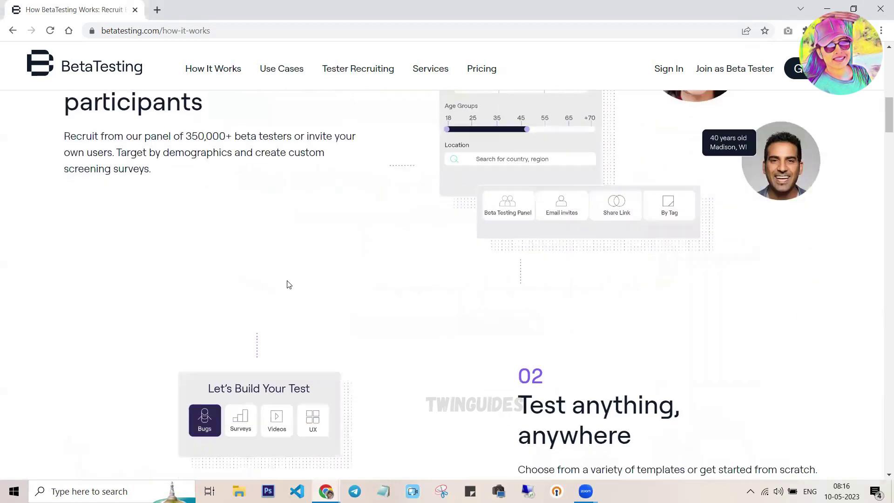
pyautogui.scroll(-3, 288, 284)
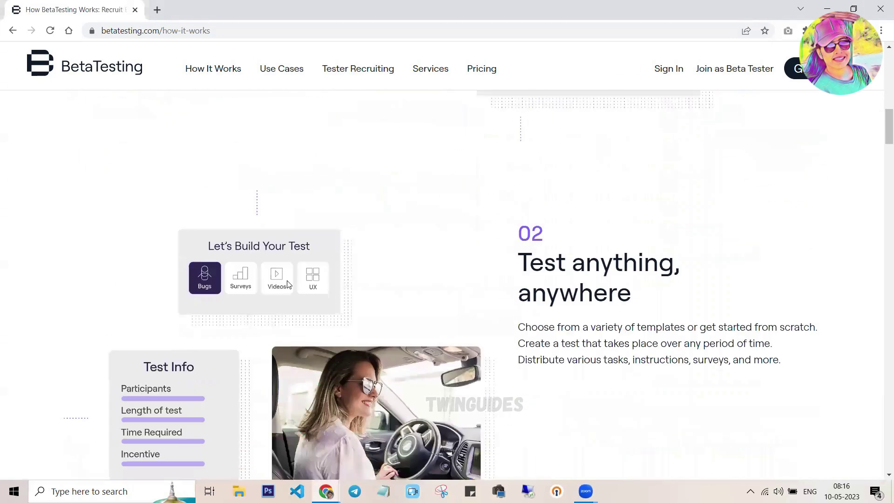
pyautogui.scroll(-3, 288, 283)
pyautogui.scroll(-2, 288, 284)
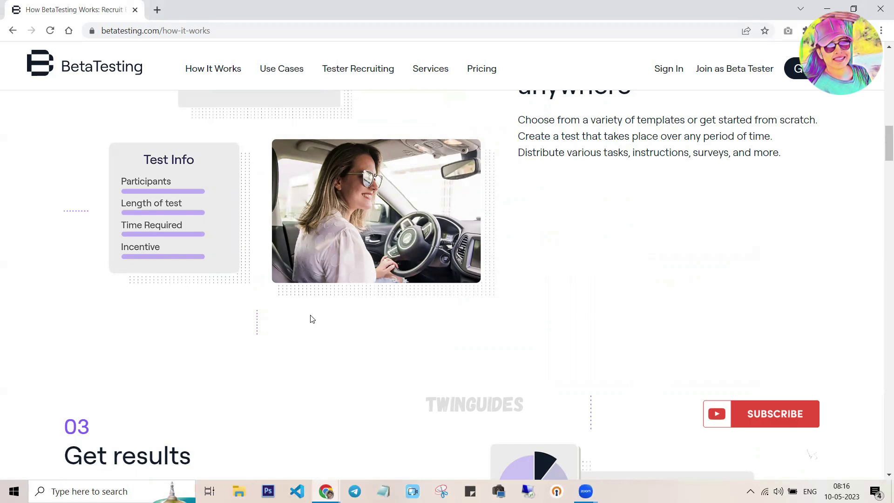
pyautogui.scroll(-3, 312, 318)
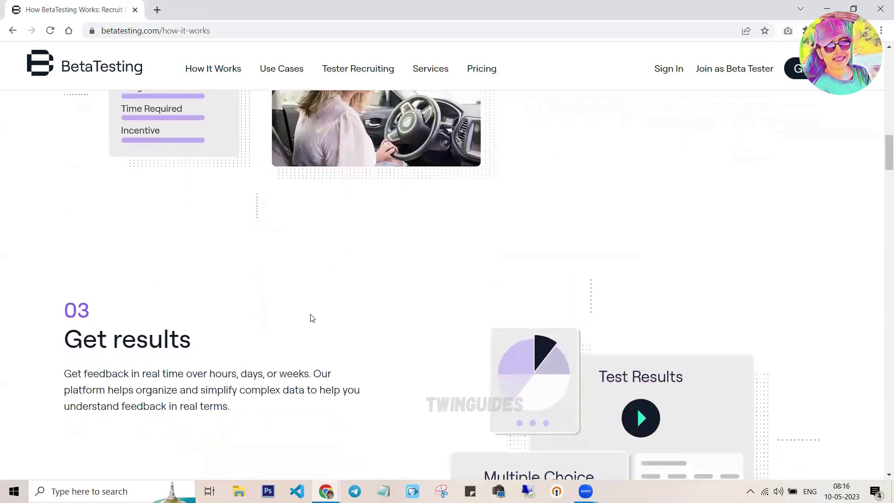
pyautogui.scroll(-5, 312, 318)
pyautogui.scroll(-8, 311, 318)
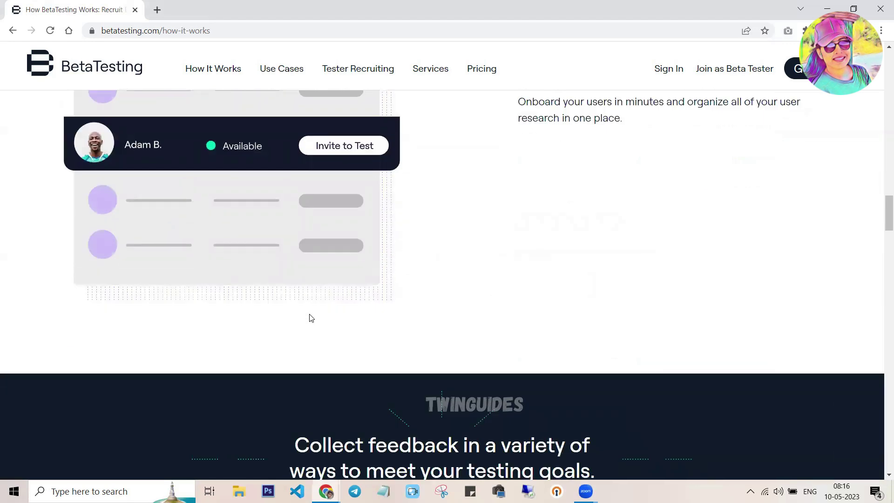
pyautogui.scroll(15, 311, 319)
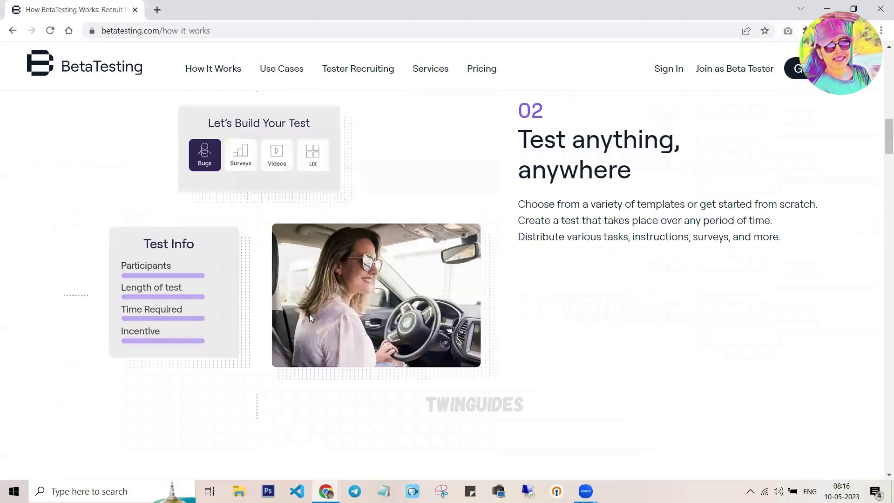
# Return to the Beta Testers sign-up page and put the cursor in the email address field
pyautogui.click(13, 30)
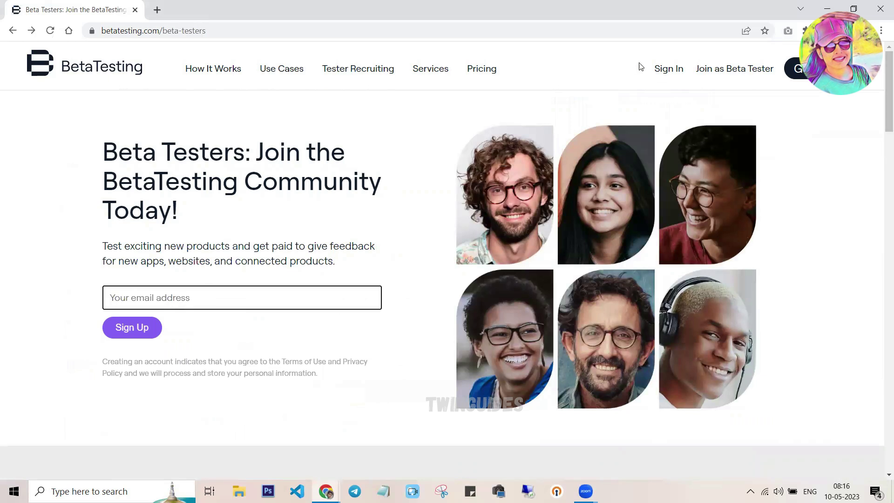
pyautogui.click(720, 69)
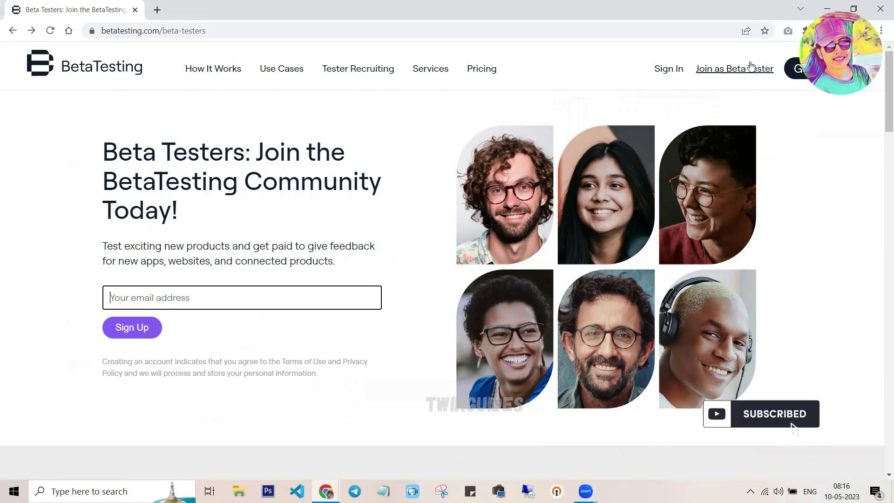
pyautogui.click(351, 289)
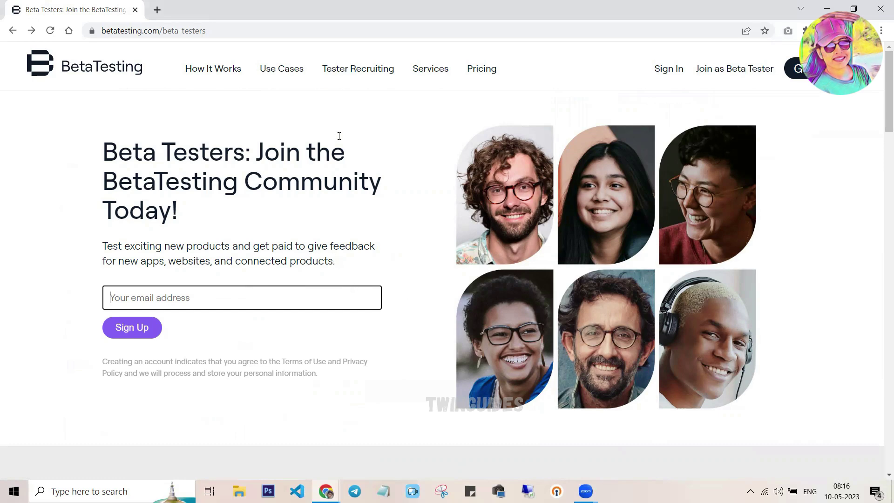
# View the Tester Recruiting page and the Pricing page of the site
pyautogui.click(374, 73)
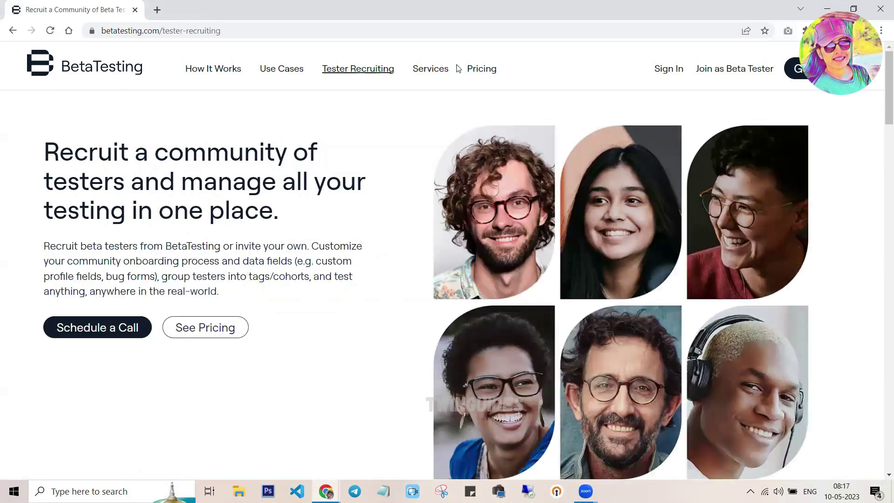
pyautogui.click(475, 79)
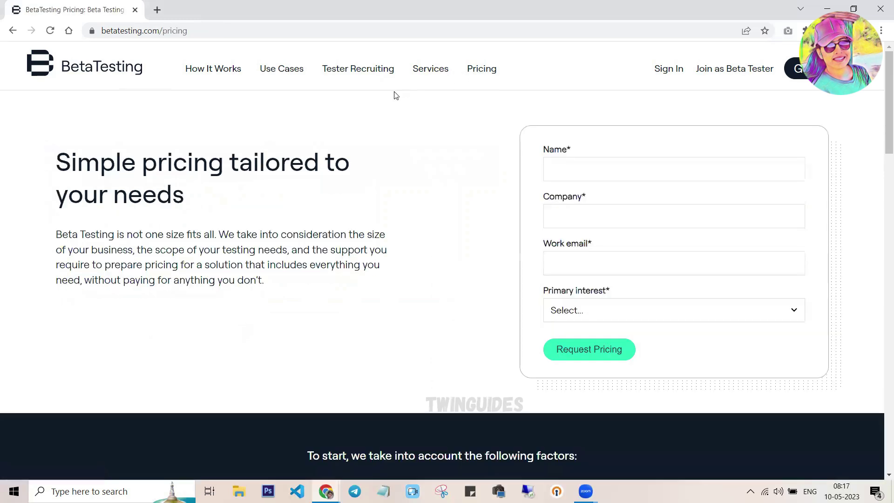
# Go to the beta tester sign-up and review every profile field of the registration form, from profile picture to parental status
pyautogui.click(719, 73)
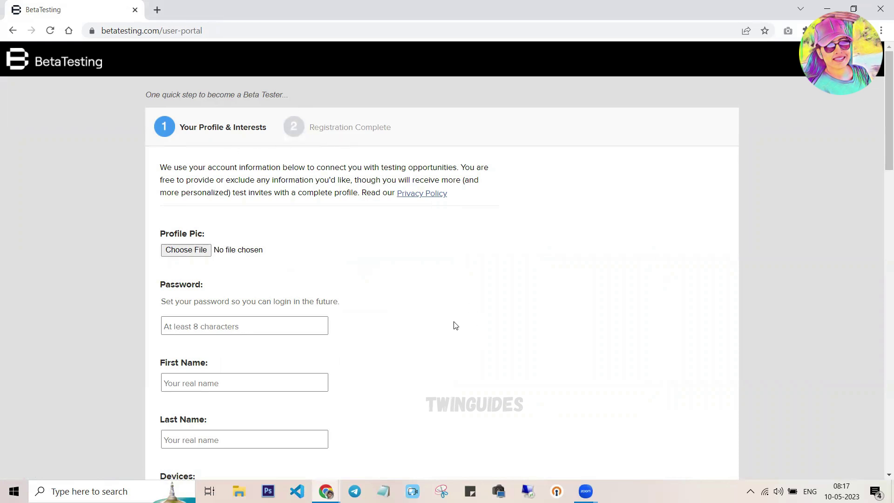
pyautogui.scroll(-1, 455, 324)
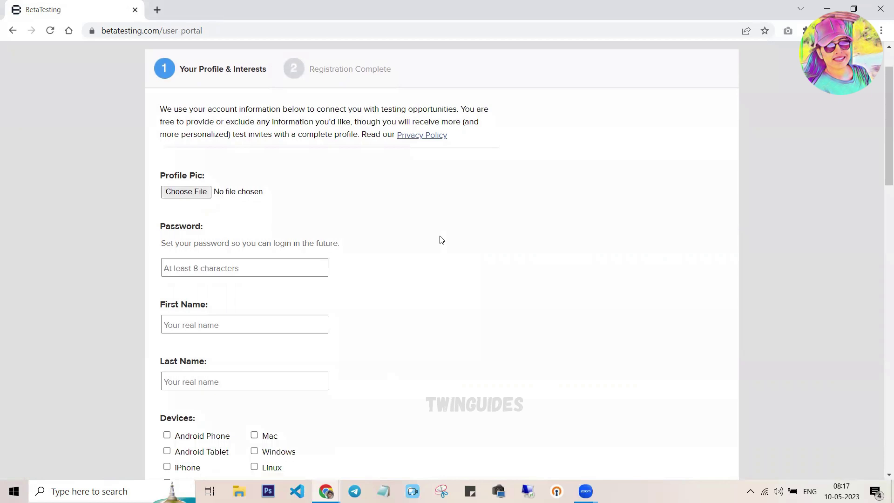
pyautogui.scroll(-1, 442, 239)
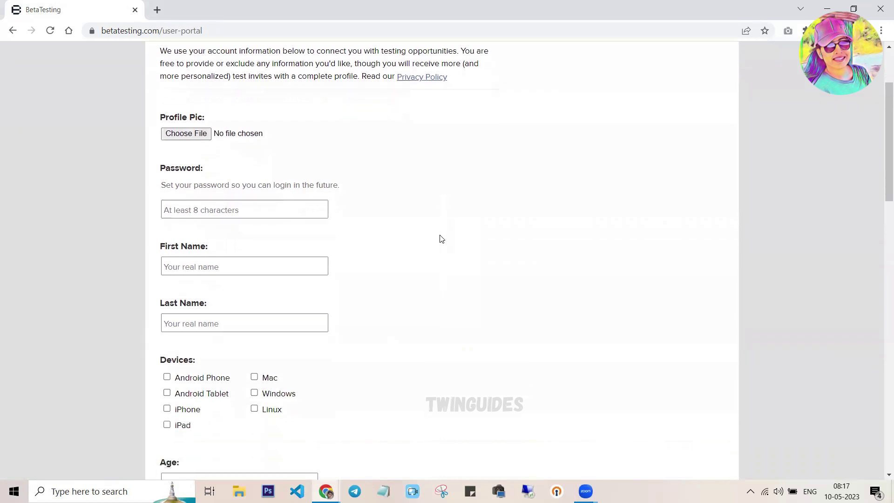
pyautogui.scroll(-1, 435, 231)
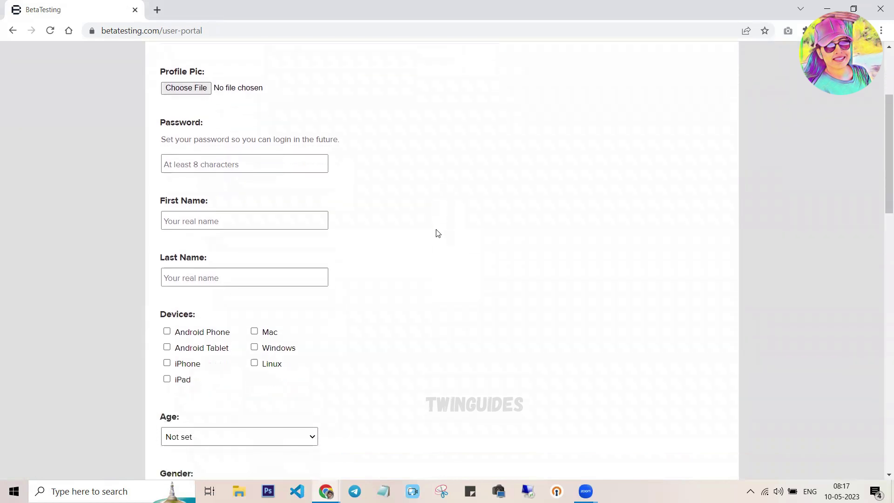
pyautogui.scroll(-3, 435, 233)
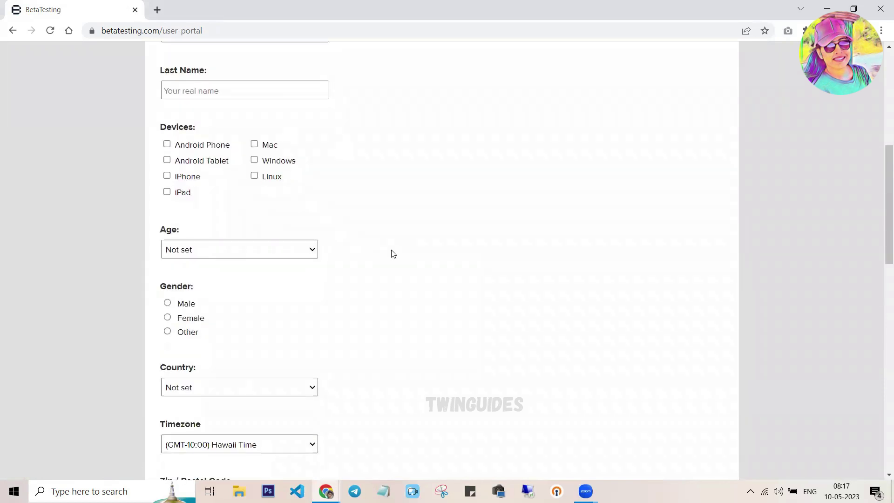
pyautogui.scroll(-2, 391, 249)
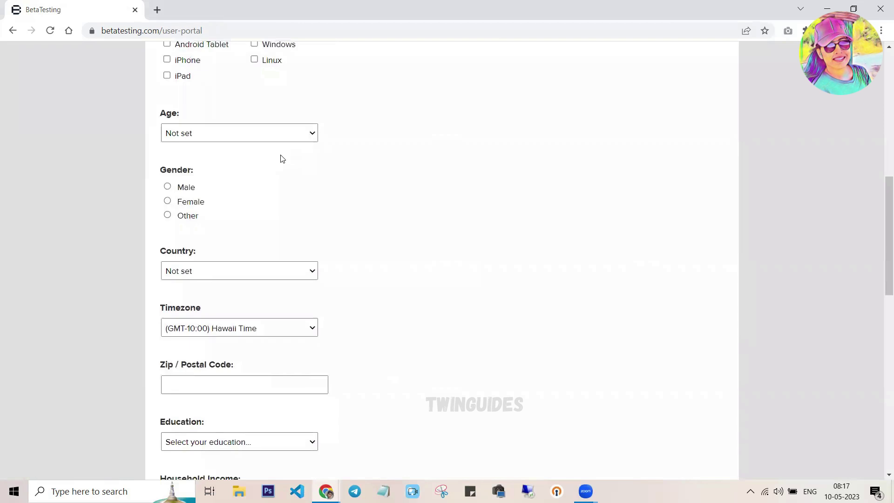
pyautogui.scroll(-3, 313, 221)
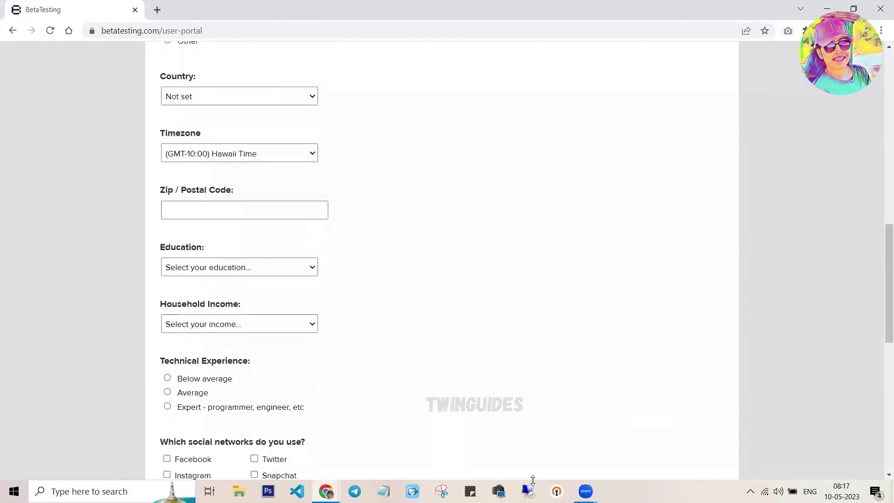
pyautogui.scroll(-1, 391, 302)
pyautogui.scroll(-1, 392, 300)
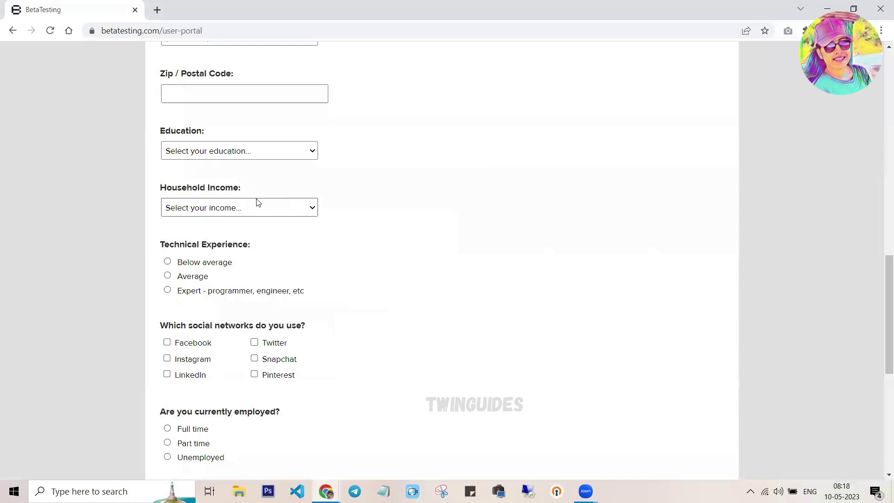
pyautogui.scroll(-1, 405, 228)
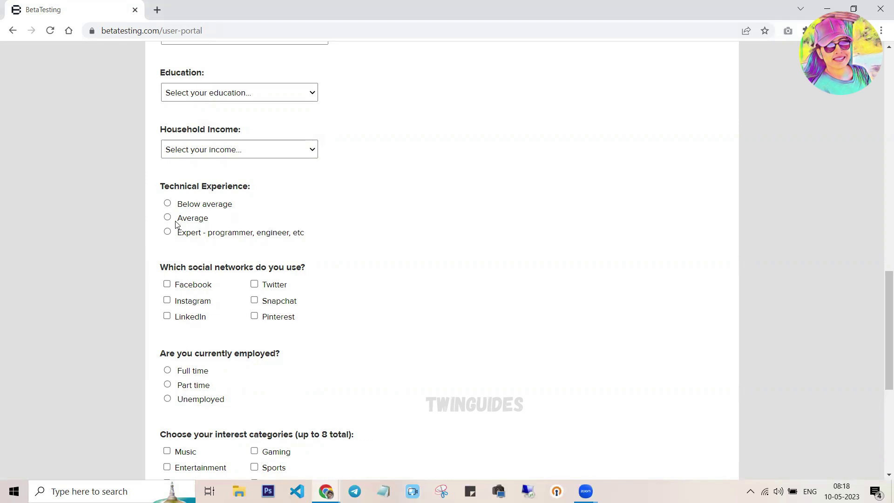
pyautogui.scroll(-3, 471, 282)
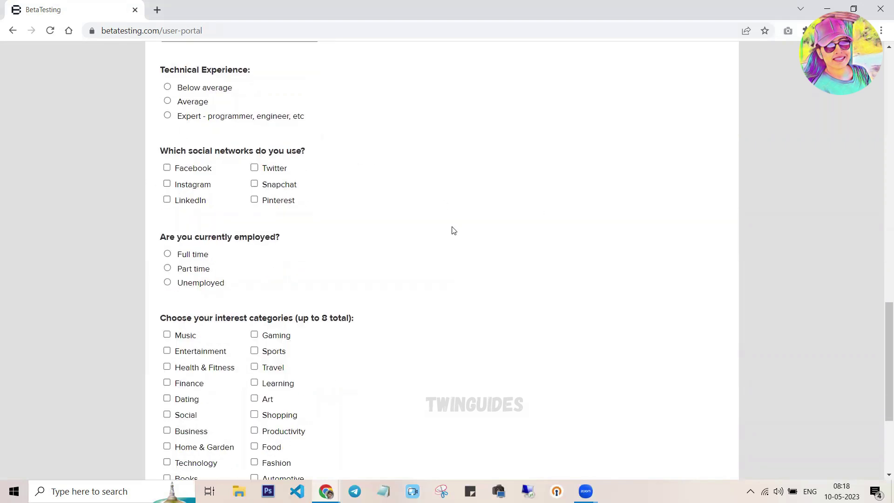
pyautogui.scroll(-3, 445, 235)
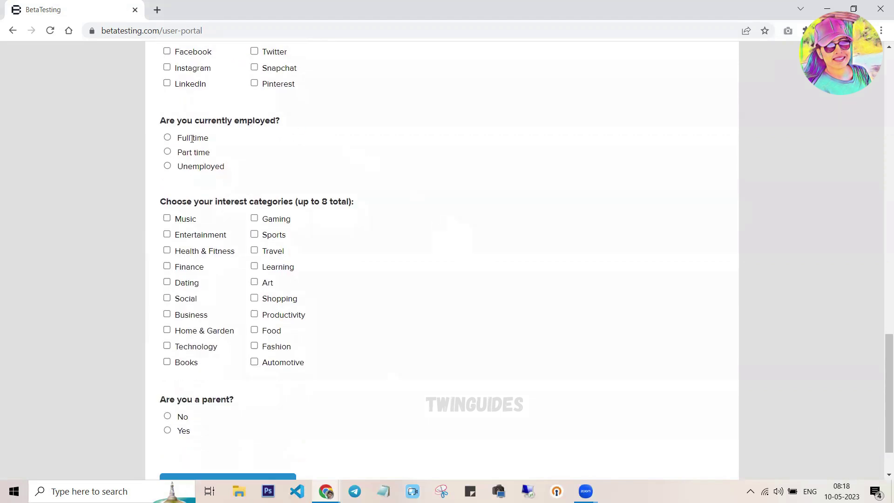
pyautogui.scroll(-1, 420, 218)
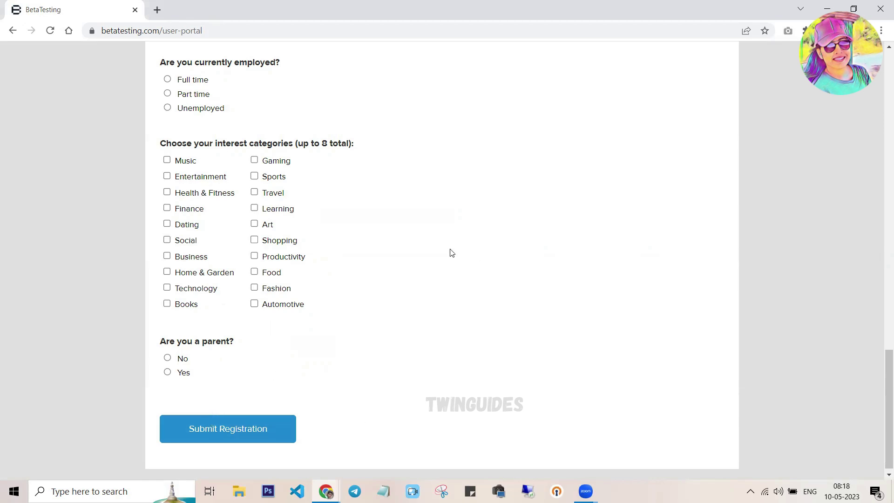
pyautogui.scroll(20, 459, 306)
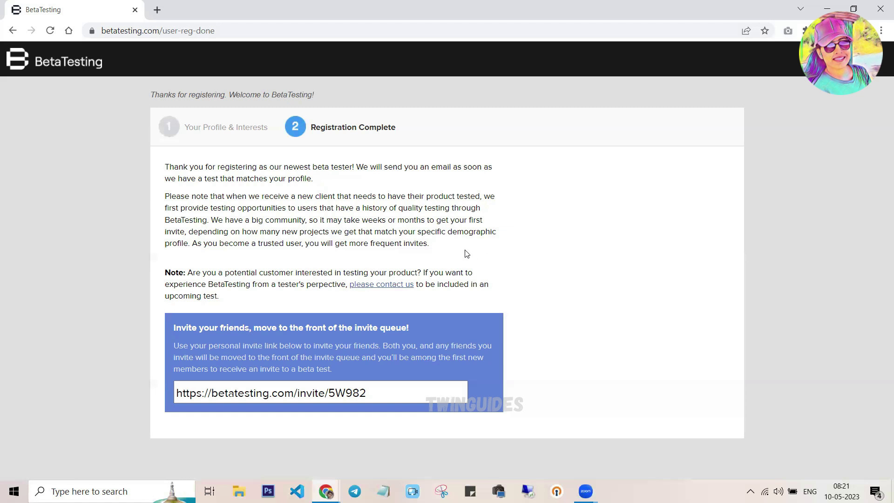
# Highlight the paragraph about how testing invites are allocated on the Registration Complete page, read it, and clear the selection
pyautogui.moveTo(200, 200); pyautogui.dragTo(307, 233)
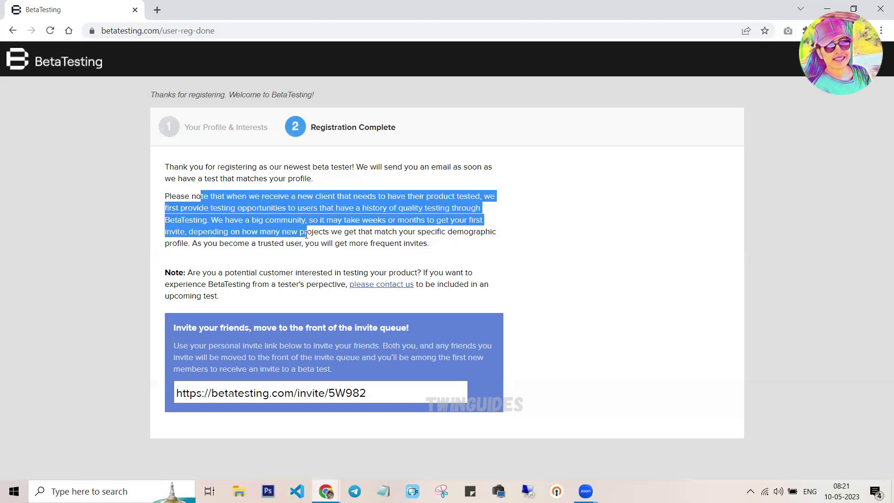
pyautogui.click(525, 218)
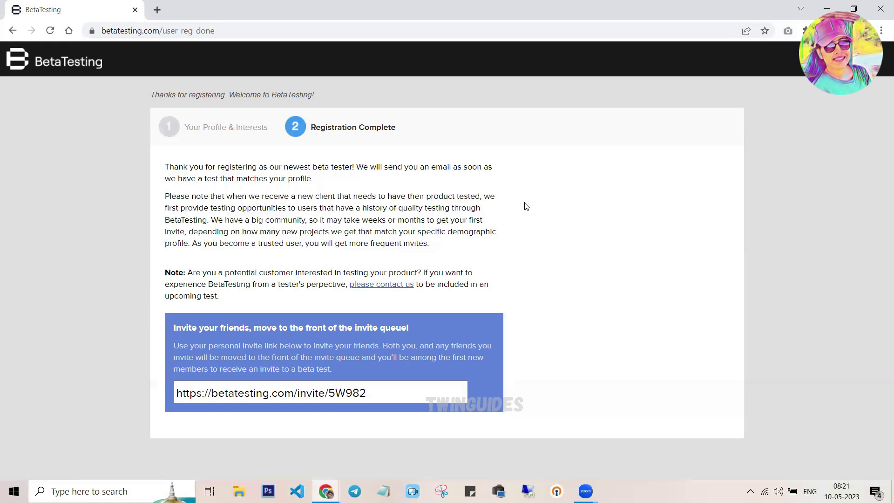